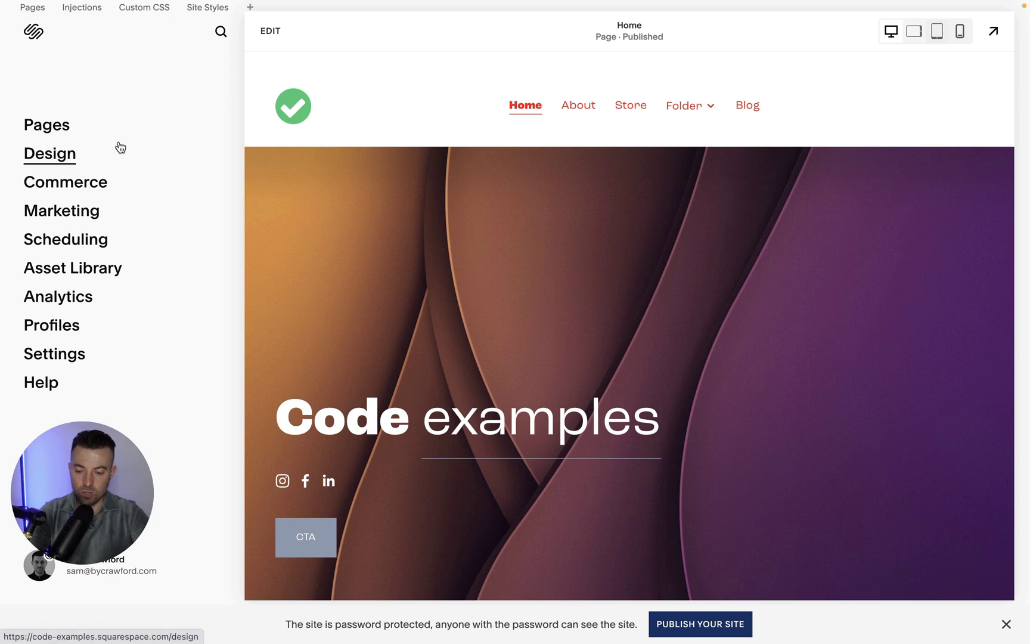
- Open the About page from Main Navigation in the page editor
{"action": "left_click", "coordinate": [47, 125]}
{"action": "scroll", "coordinate": [123, 297], "scroll_direction": "down", "scroll_amount": 5}
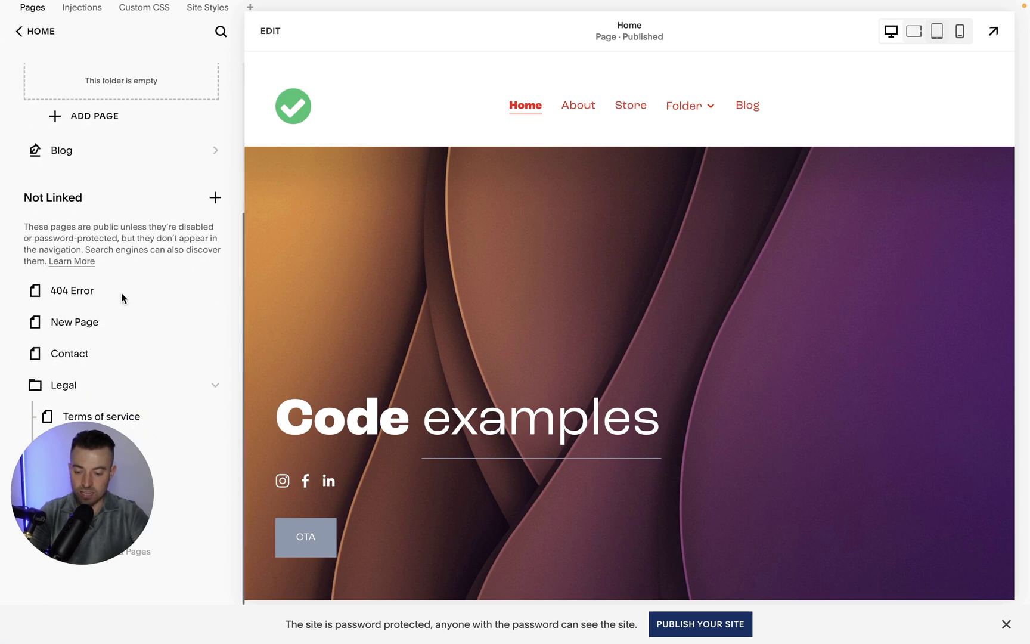
{"action": "scroll", "coordinate": [122, 297], "scroll_direction": "up", "scroll_amount": 1}
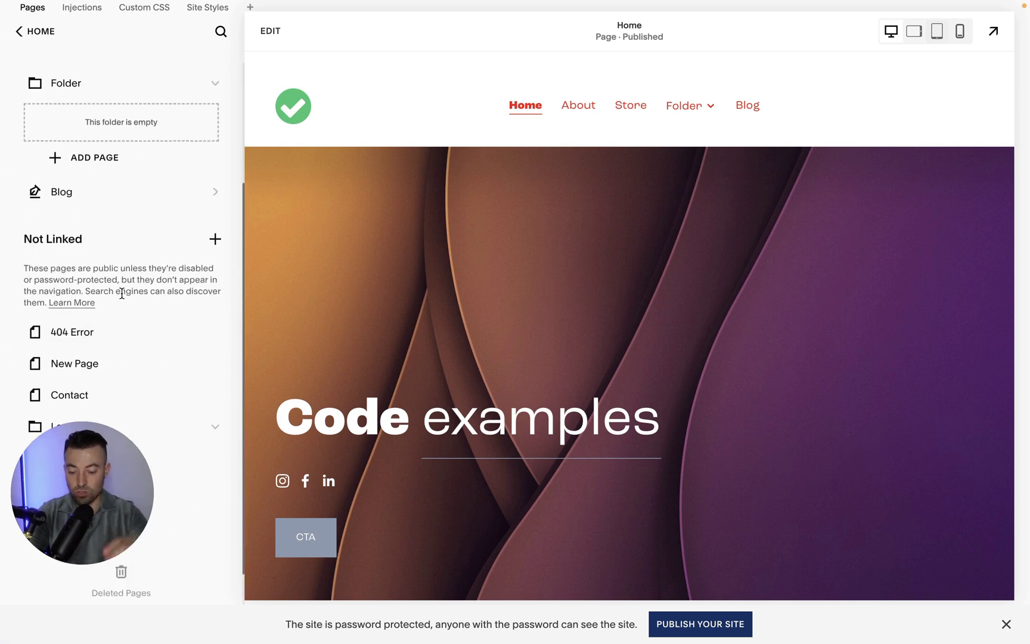
{"action": "scroll", "coordinate": [122, 293], "scroll_direction": "up", "scroll_amount": 4}
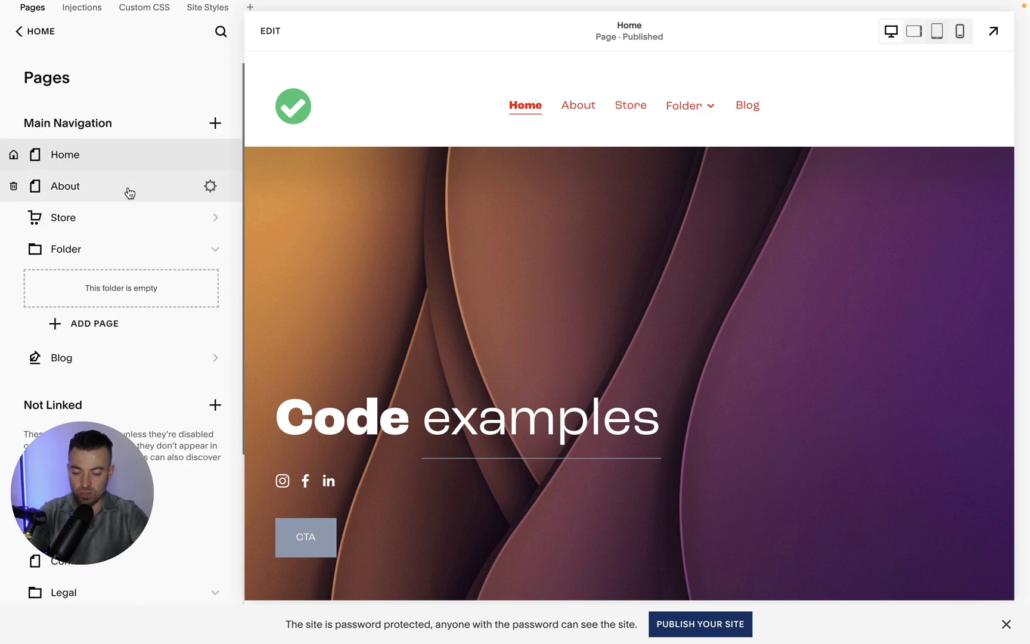
{"action": "left_click", "coordinate": [129, 193]}
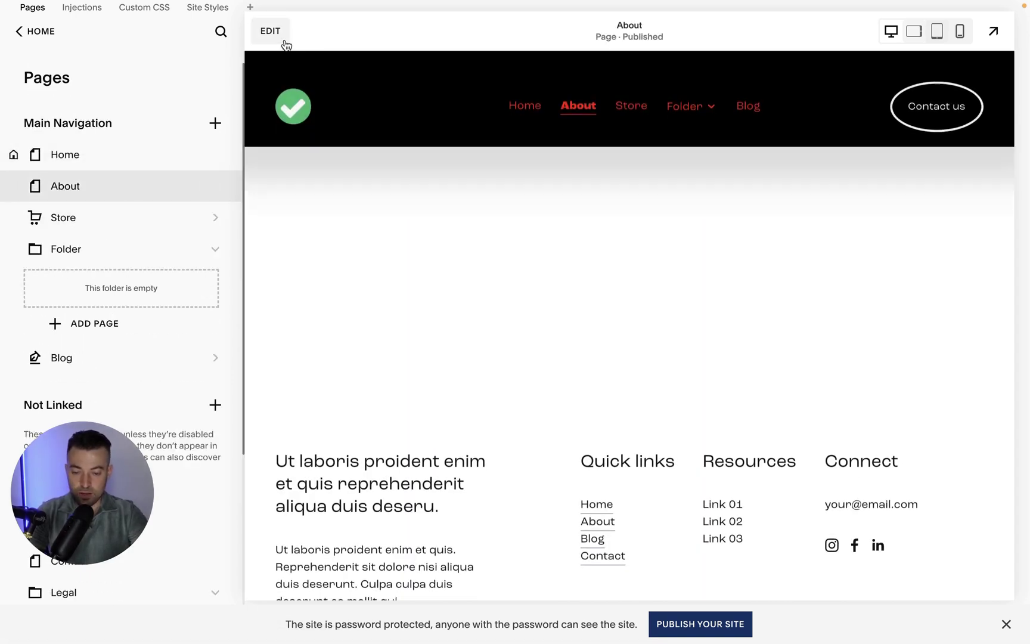
{"action": "left_click", "coordinate": [285, 41]}
{"action": "scroll", "coordinate": [506, 378], "scroll_direction": "down", "scroll_amount": 2}
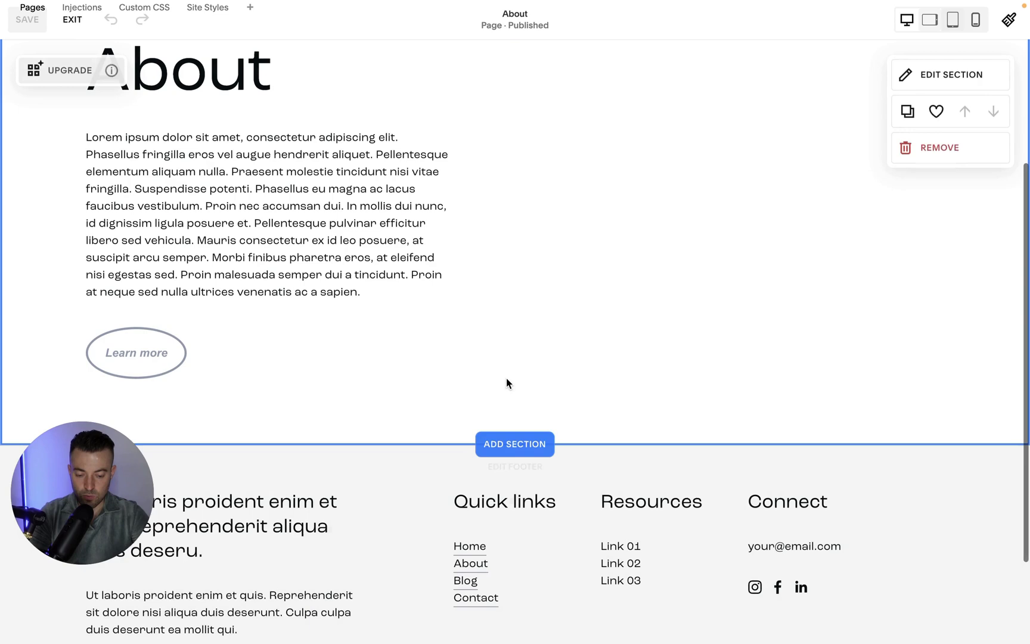
- Add a Form block with Name, Email, Subject and Message fields to the About page
{"action": "left_click", "coordinate": [515, 374]}
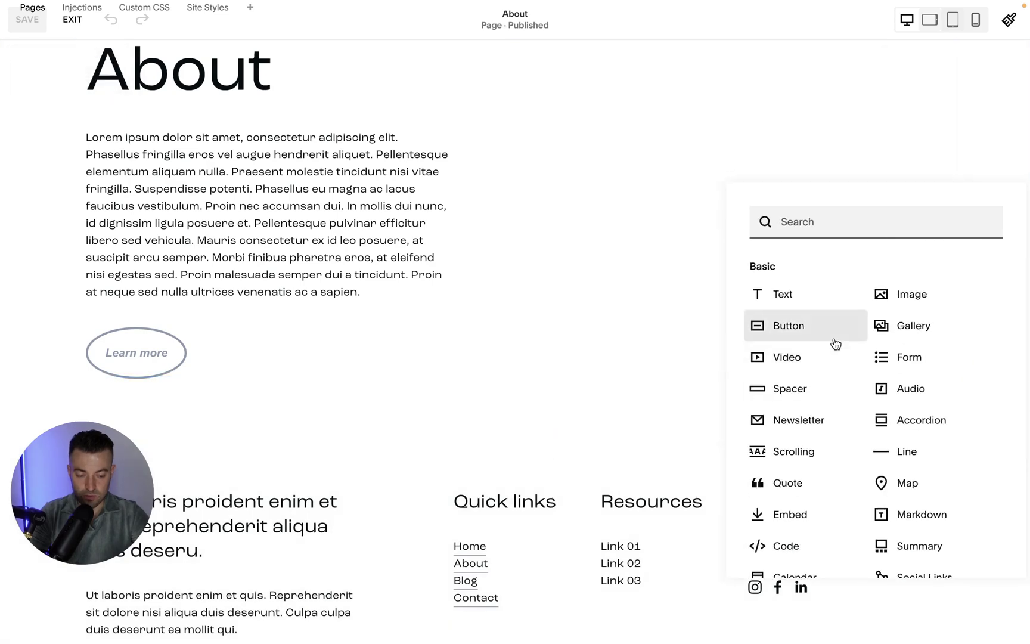
{"action": "type", "text": "form"}
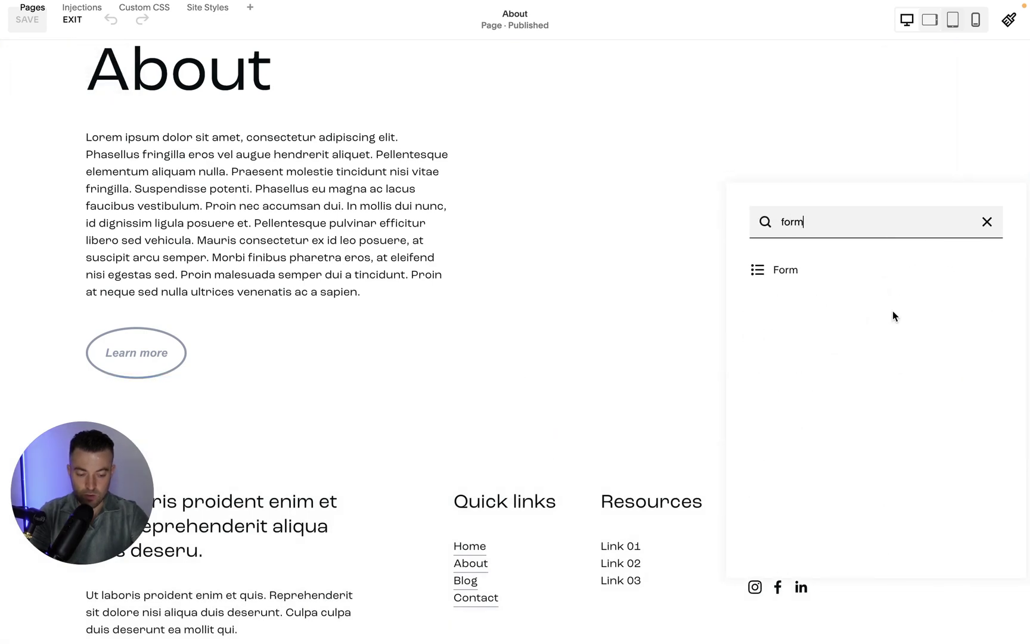
{"action": "left_click", "coordinate": [786, 269]}
{"action": "scroll", "coordinate": [442, 350], "scroll_direction": "down", "scroll_amount": 3}
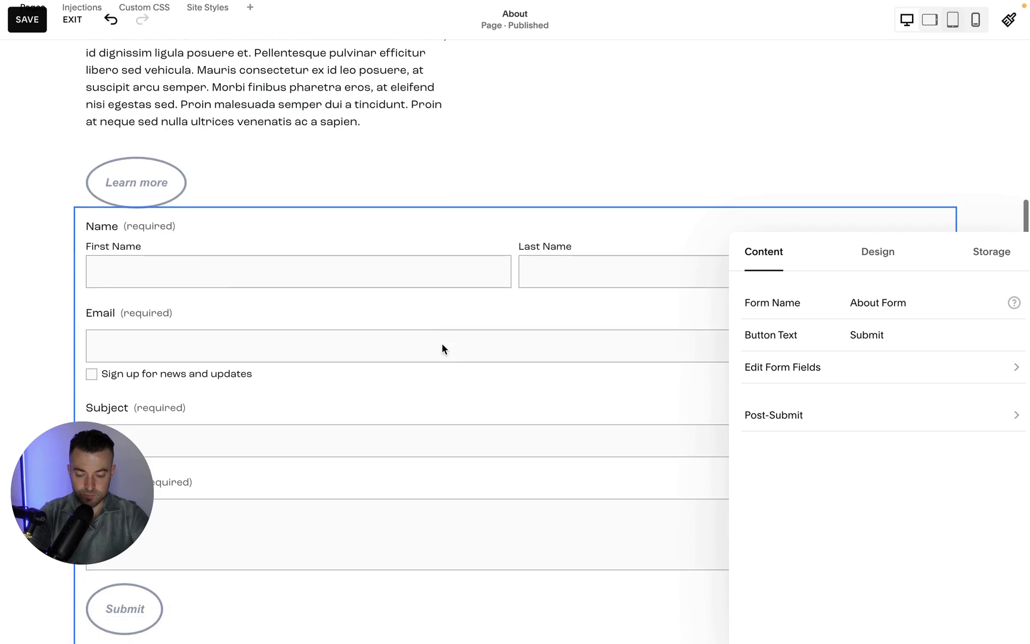
{"action": "left_click", "coordinate": [32, 226]}
- Insert a Spacer block above the form and make it taller
{"action": "left_click", "coordinate": [515, 206]}
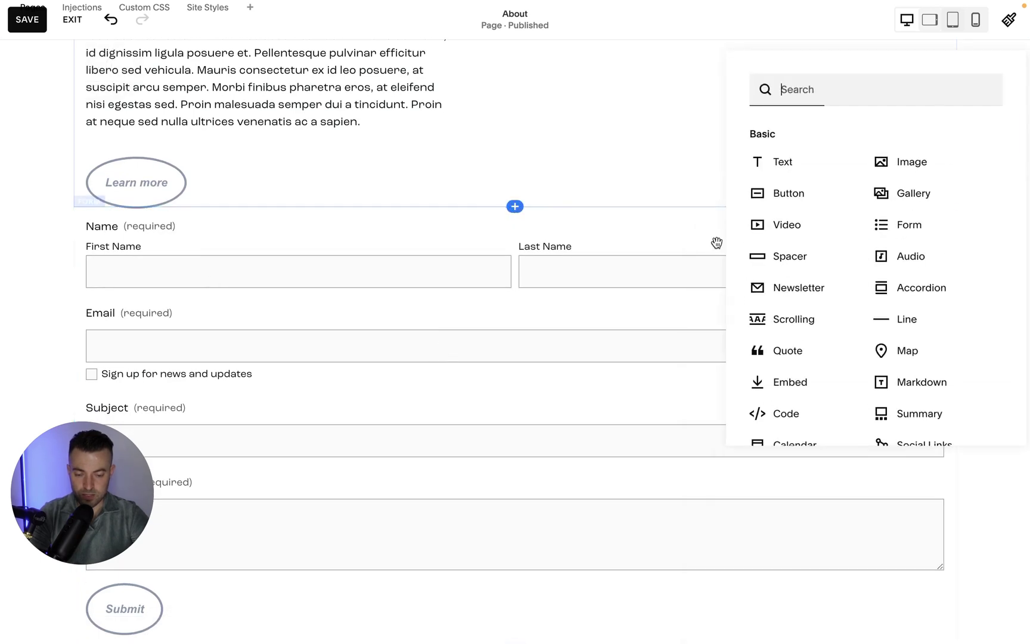
{"action": "left_click", "coordinate": [793, 257]}
{"action": "left_click_drag", "start_coordinate": [513, 254], "coordinate": [514, 306]}
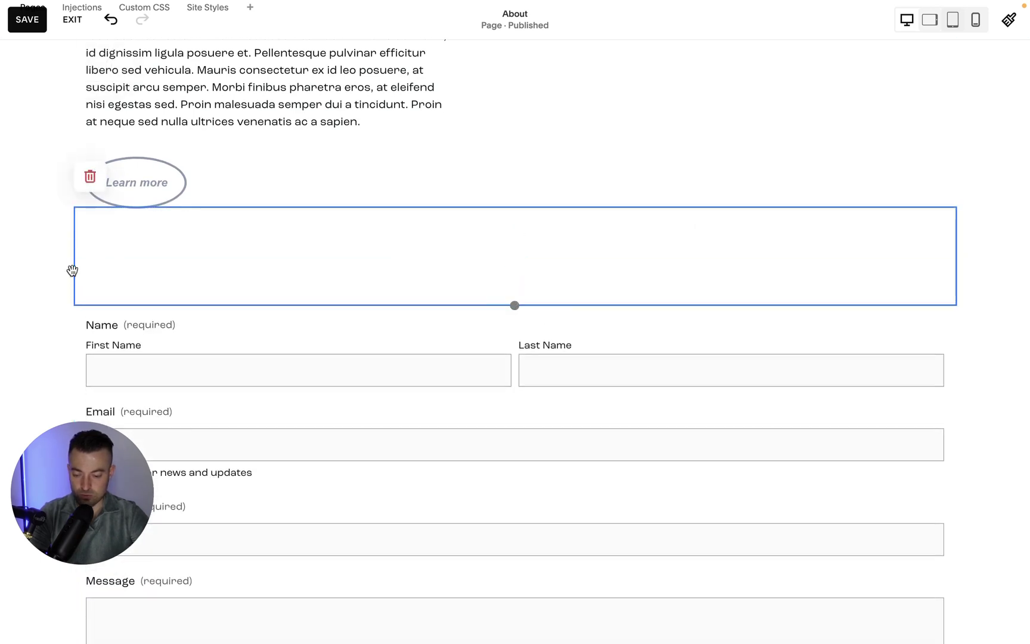
{"action": "left_click", "coordinate": [51, 279]}
{"action": "scroll", "coordinate": [51, 279], "scroll_direction": "down", "scroll_amount": 4}
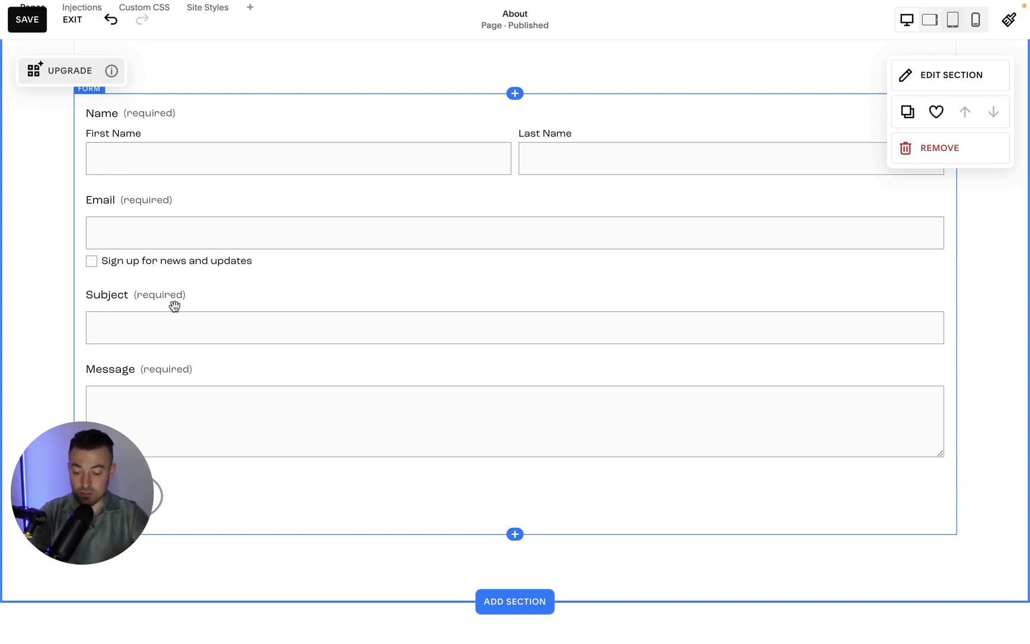
- Show the form's Email field settings down to the Verification section
{"action": "double_click", "coordinate": [342, 278]}
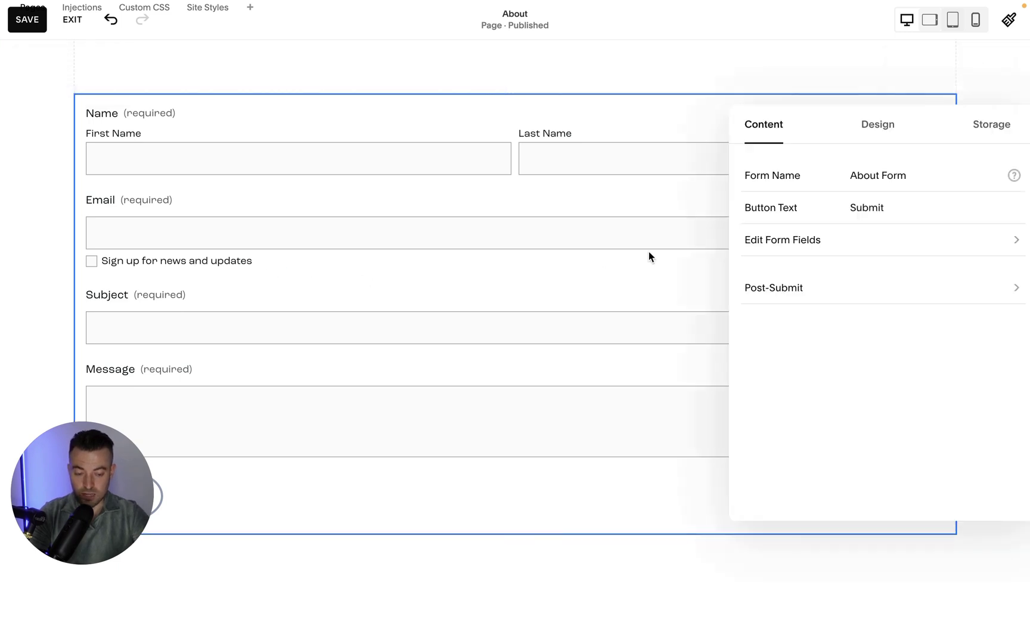
{"action": "left_click", "coordinate": [813, 241]}
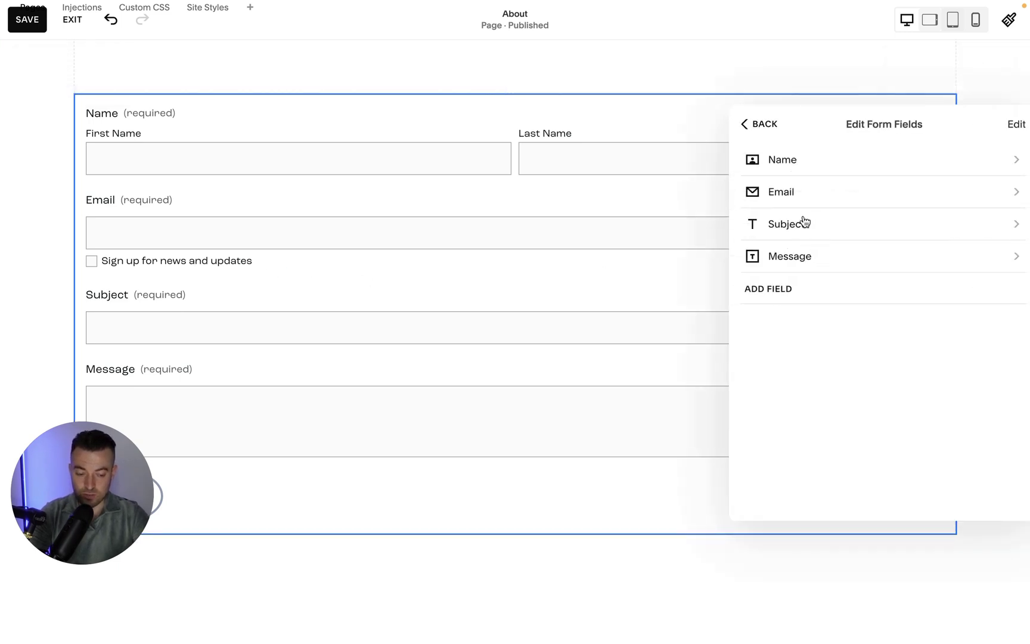
{"action": "left_click", "coordinate": [808, 198]}
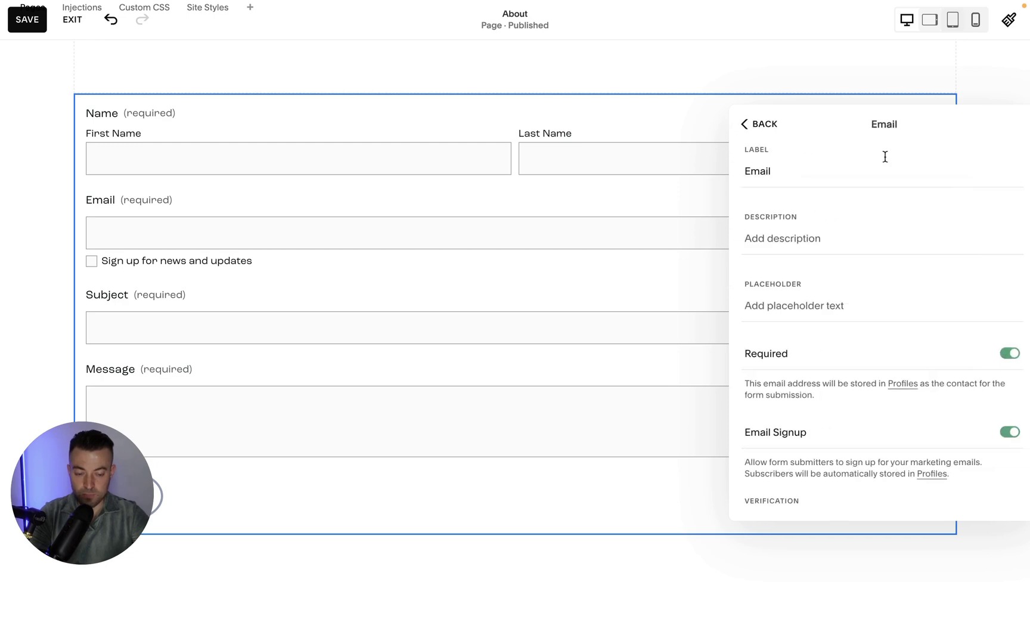
{"action": "left_click_drag", "start_coordinate": [885, 154], "coordinate": [538, 133]}
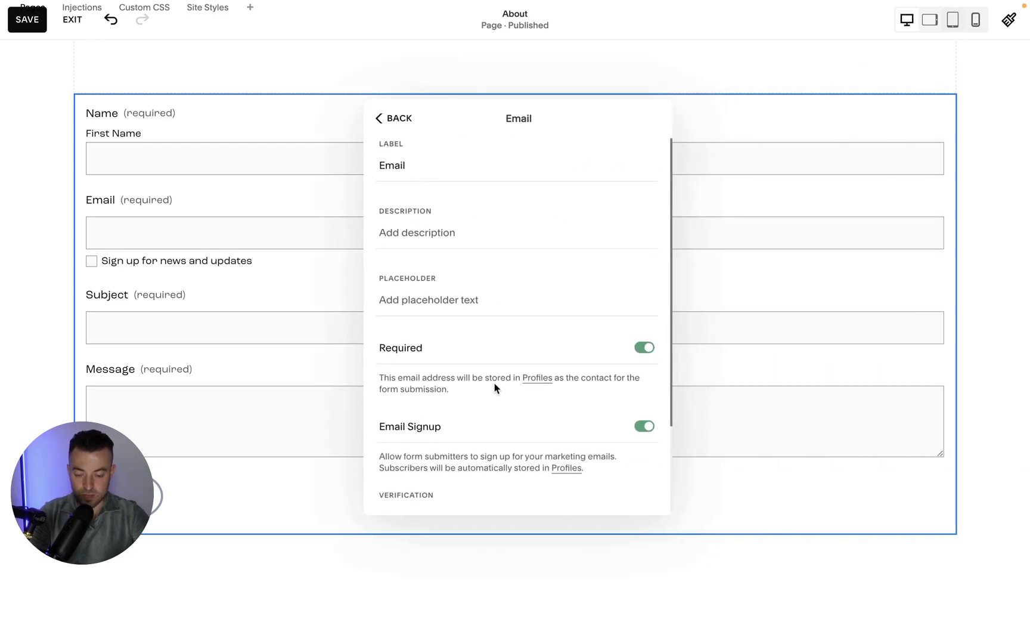
{"action": "scroll", "coordinate": [471, 352], "scroll_direction": "down", "scroll_amount": 1}
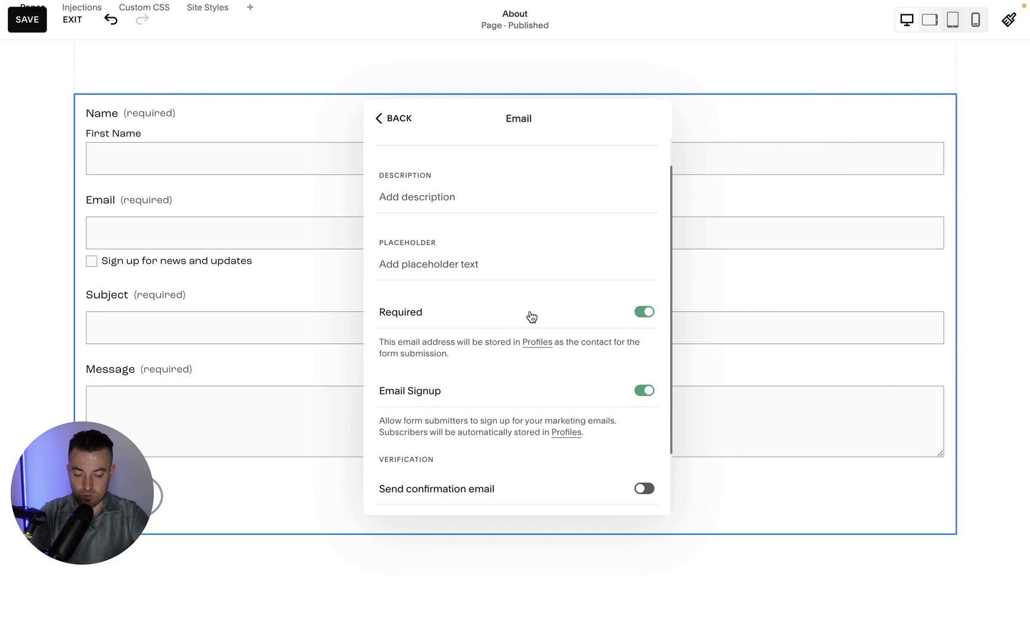
{"action": "scroll", "coordinate": [531, 317], "scroll_direction": "down", "scroll_amount": 2}
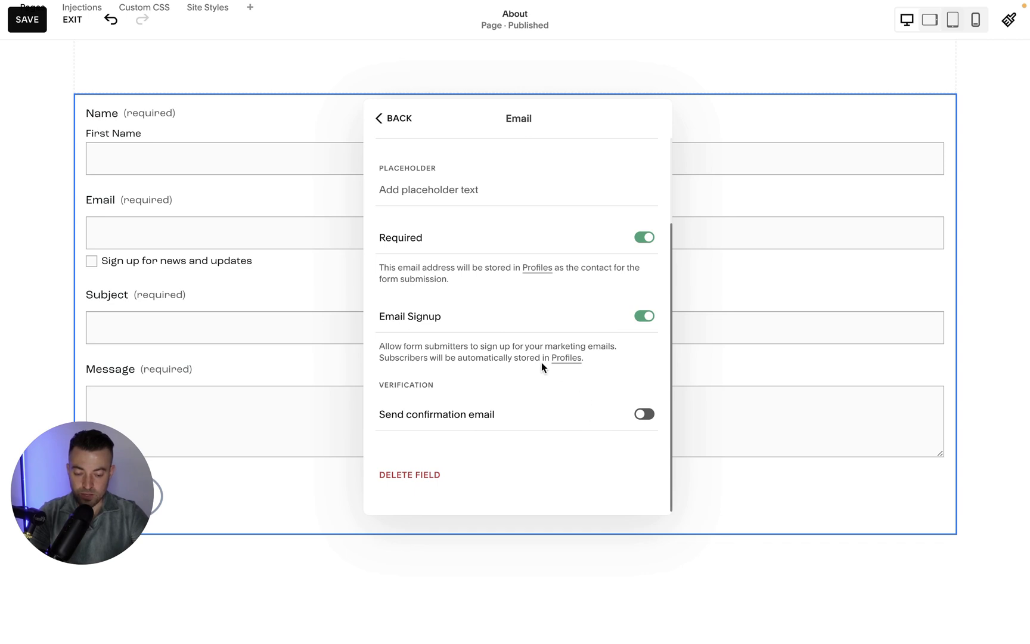
- Switch off Email Signup on the form's Email field
{"action": "left_click", "coordinate": [455, 316]}
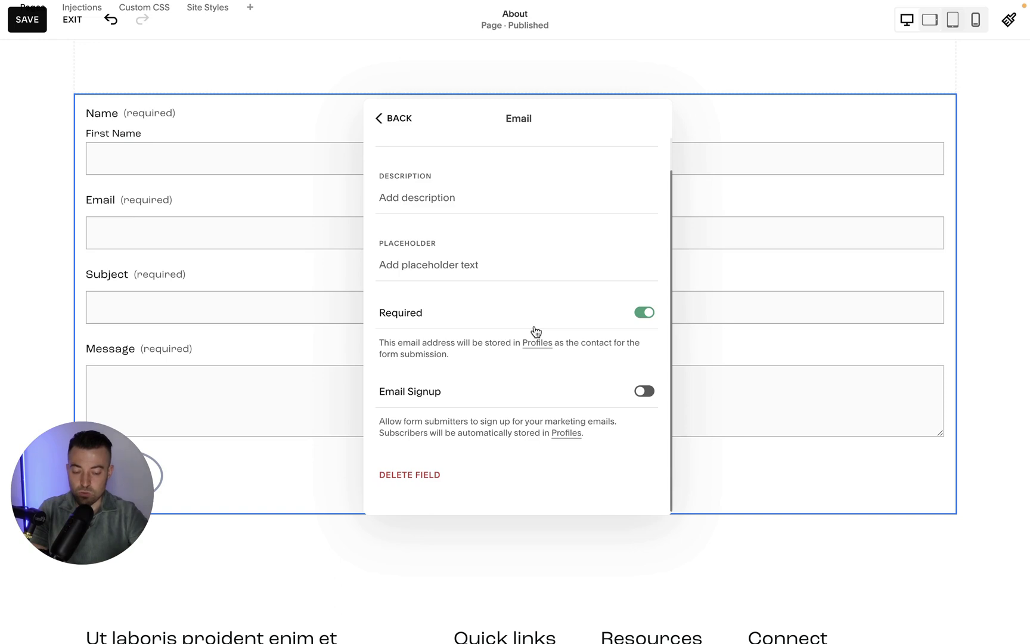
- Turn Email Signup back on and enable Send confirmation email for the Email field
{"action": "left_click", "coordinate": [561, 398]}
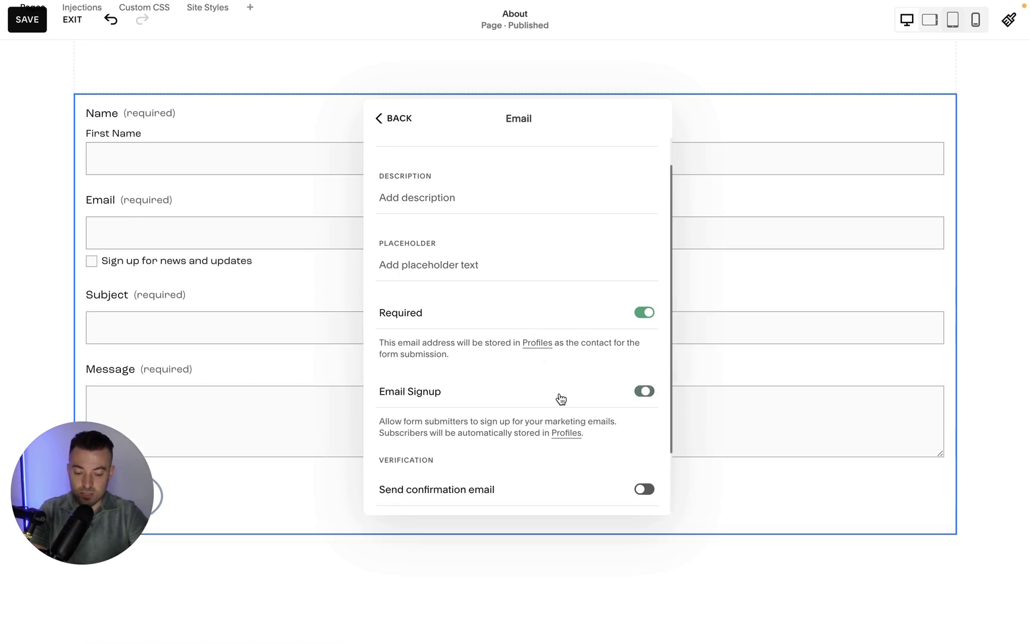
{"action": "scroll", "coordinate": [559, 396], "scroll_direction": "down", "scroll_amount": 2}
{"action": "scroll", "coordinate": [453, 448], "scroll_direction": "down", "scroll_amount": 1}
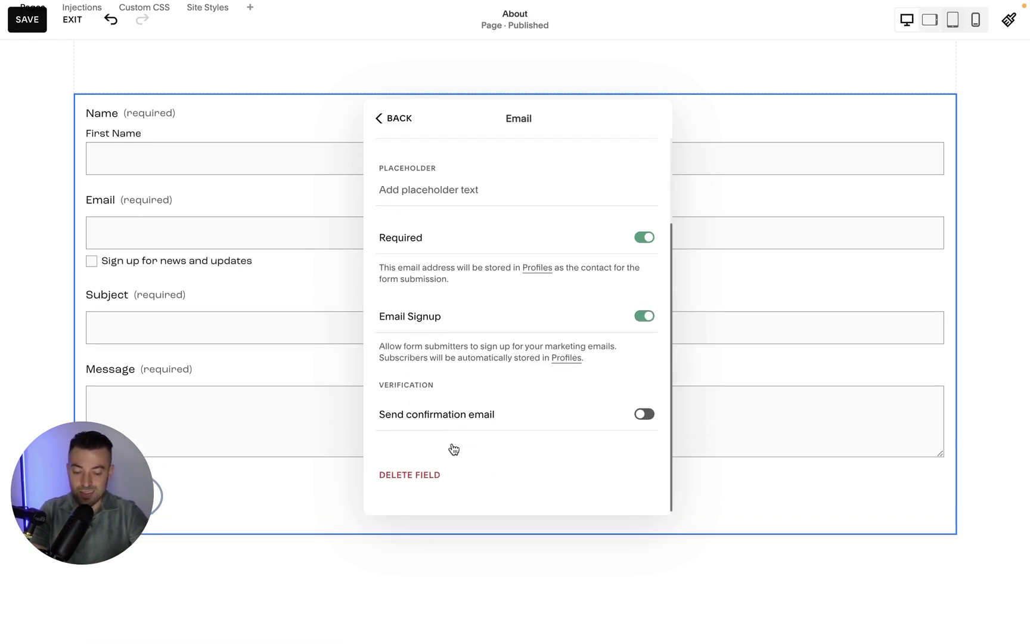
{"action": "left_click", "coordinate": [441, 410]}
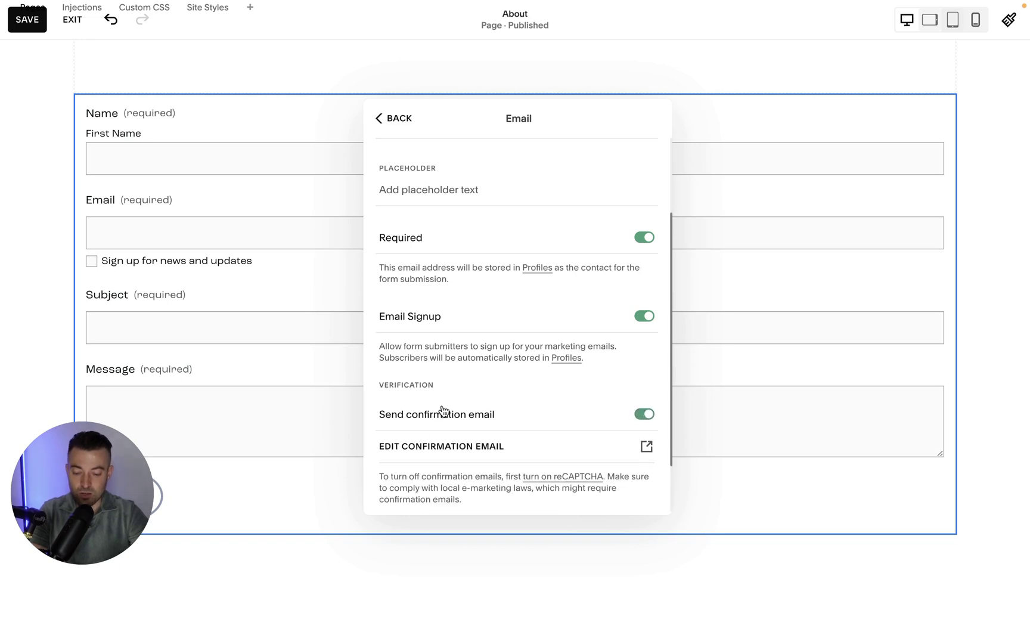
{"action": "scroll", "coordinate": [443, 410], "scroll_direction": "down", "scroll_amount": 2}
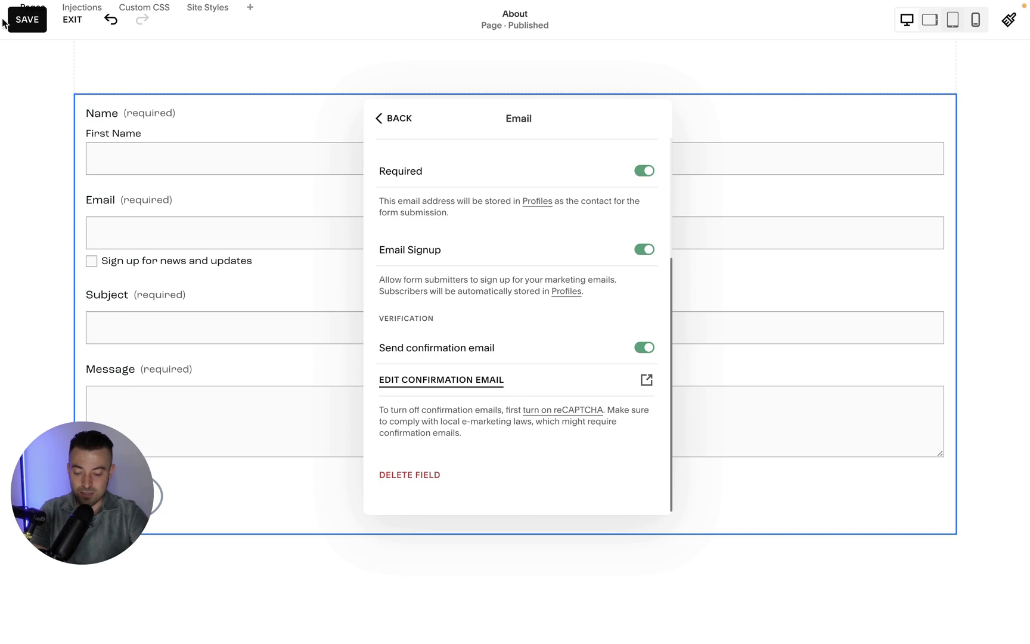
- Save the About page, preview it full screen, and tick 'Sign up for news and updates'
{"action": "left_click", "coordinate": [22, 21]}
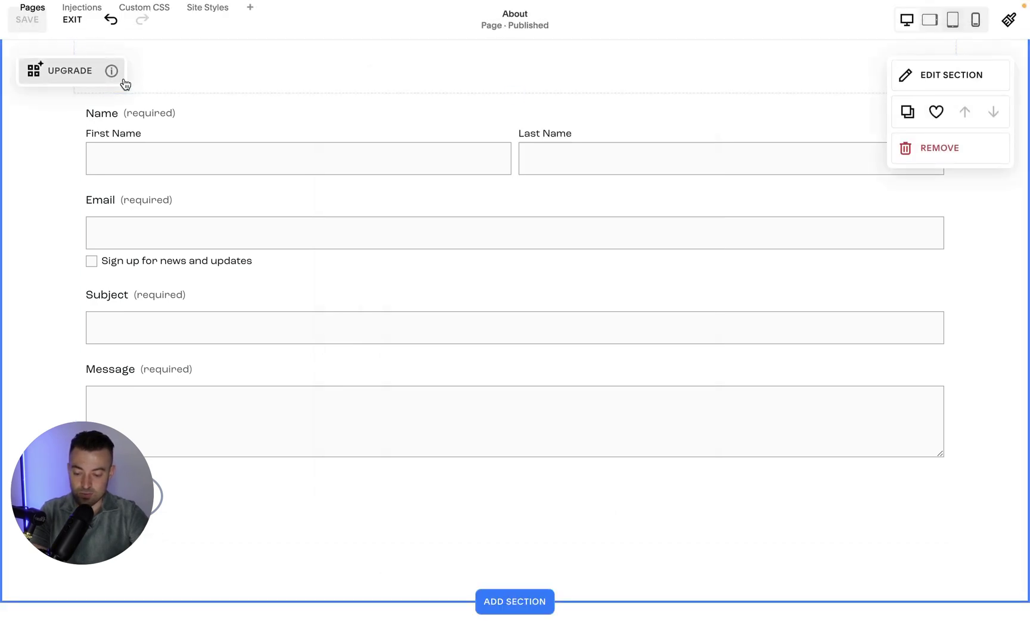
{"action": "left_click", "coordinate": [71, 20]}
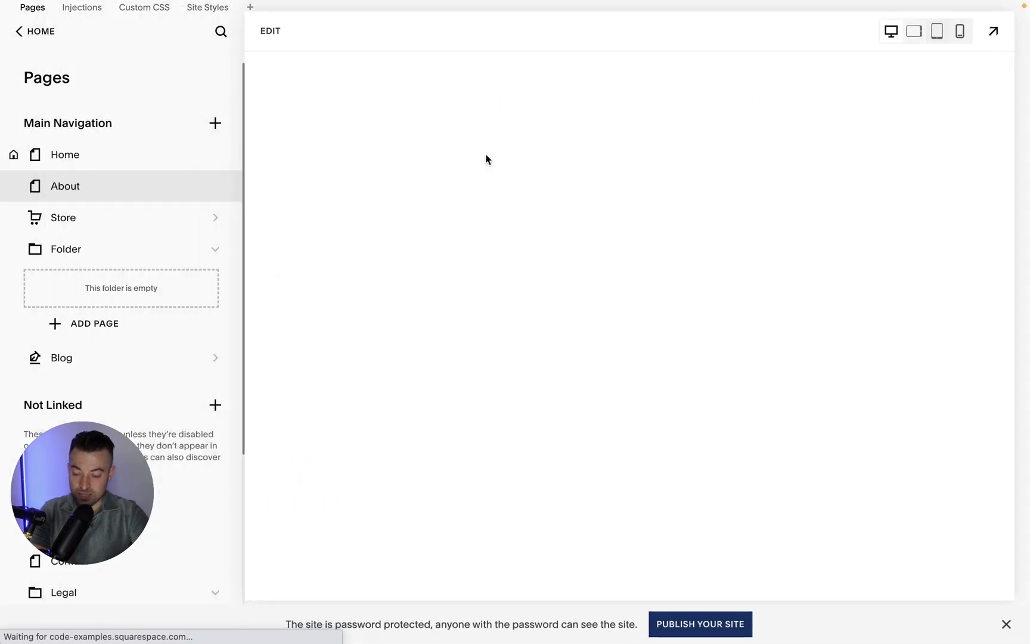
{"action": "left_click", "coordinate": [998, 43]}
{"action": "scroll", "coordinate": [749, 244], "scroll_direction": "down", "scroll_amount": 4}
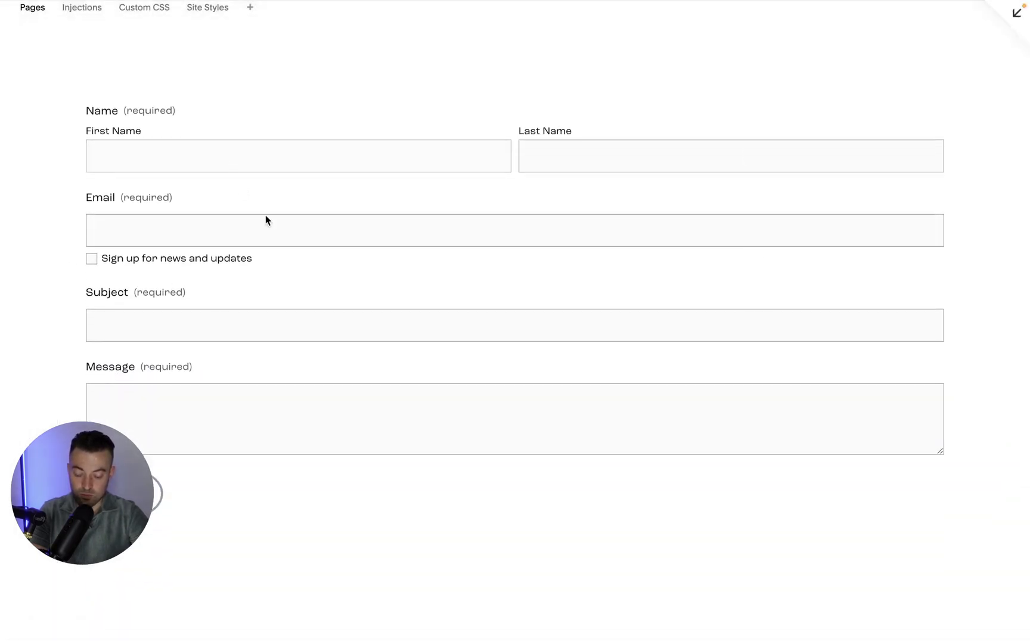
{"action": "left_click", "coordinate": [91, 259]}
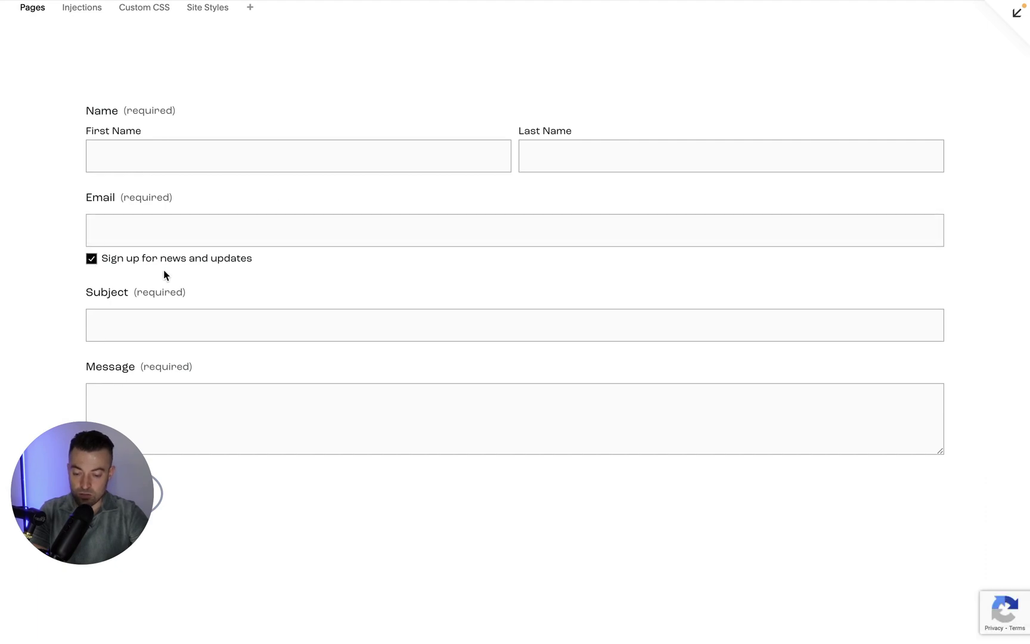